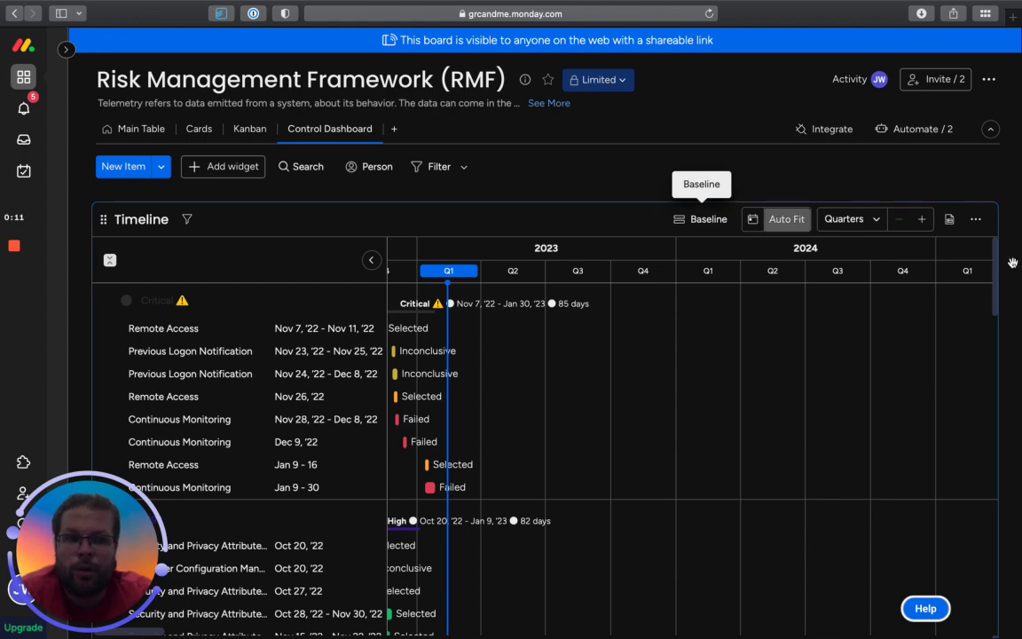
# - Look over the Control Dashboard's Timeline and its control status, progress and expense widgets
pyautogui.scroll(-2, 1016, 273)
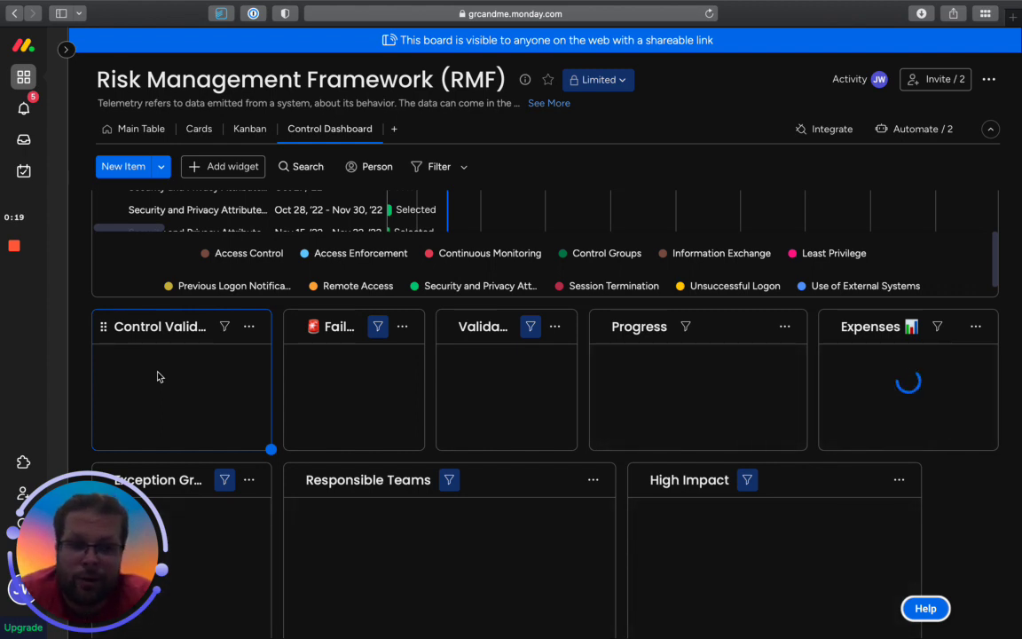
pyautogui.scroll(3, 311, 377)
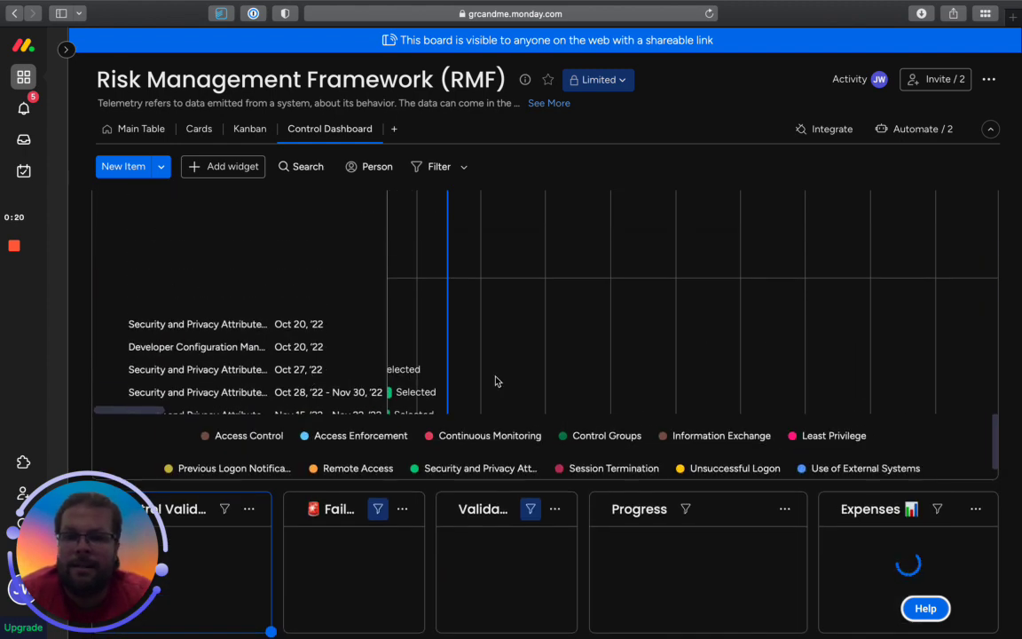
pyautogui.scroll(2, 495, 381)
pyautogui.scroll(2, 496, 380)
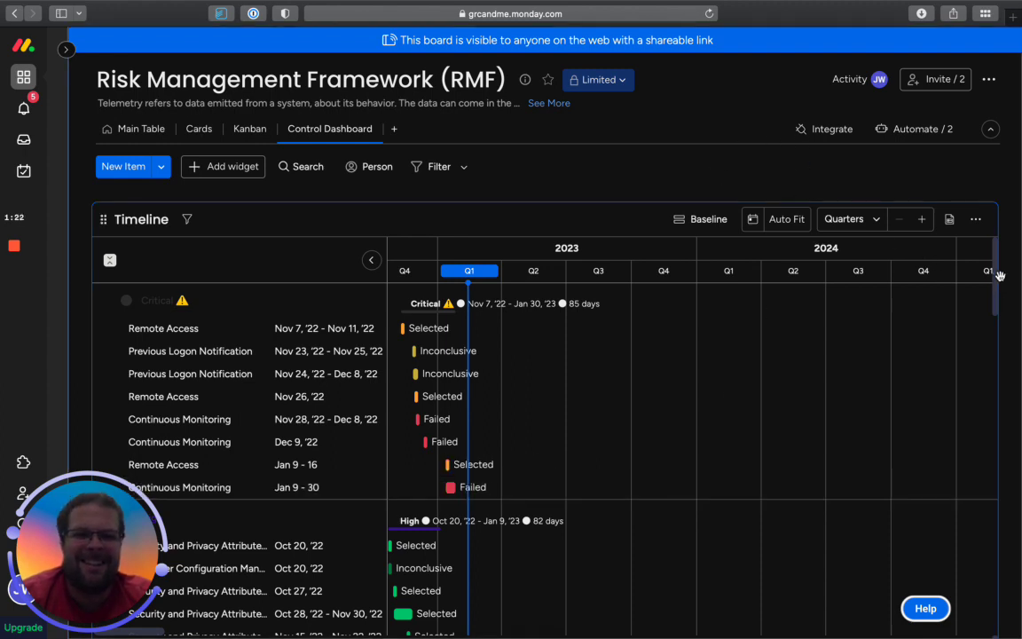
pyautogui.scroll(-4, 1010, 309)
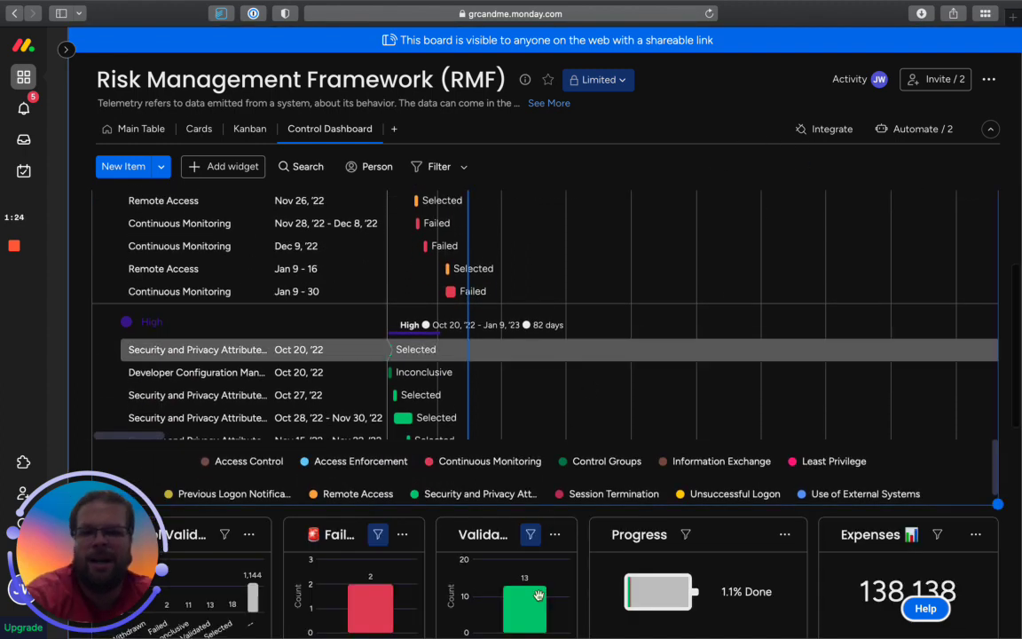
pyautogui.scroll(-3, 374, 426)
# - Drill into the Failed bar of the Failed Controls chart and expand the Continuous Monitoring group
pyautogui.moveTo(371, 484)
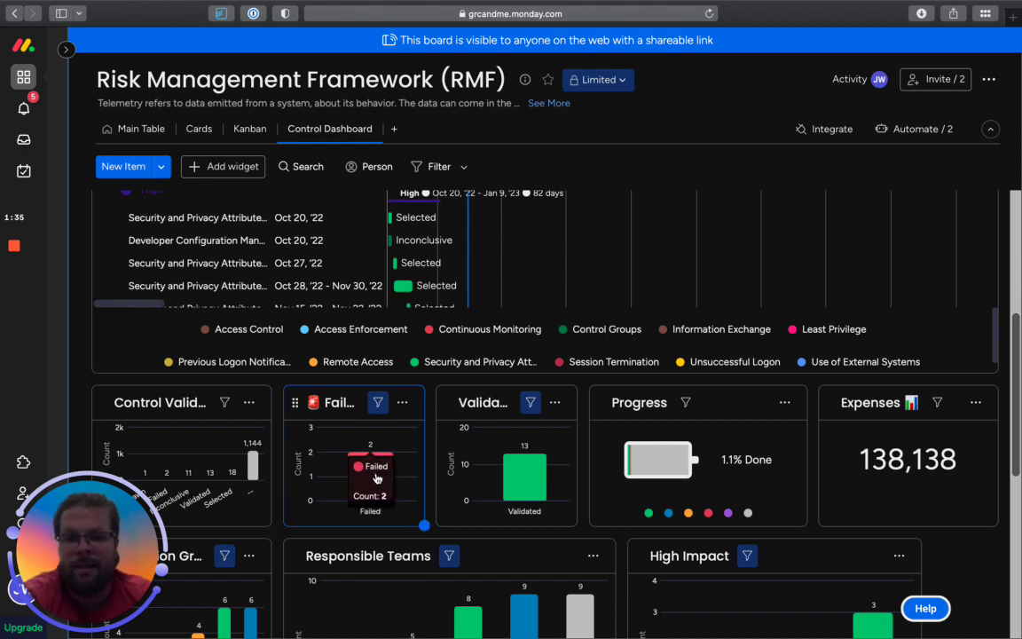
pyautogui.click(376, 478)
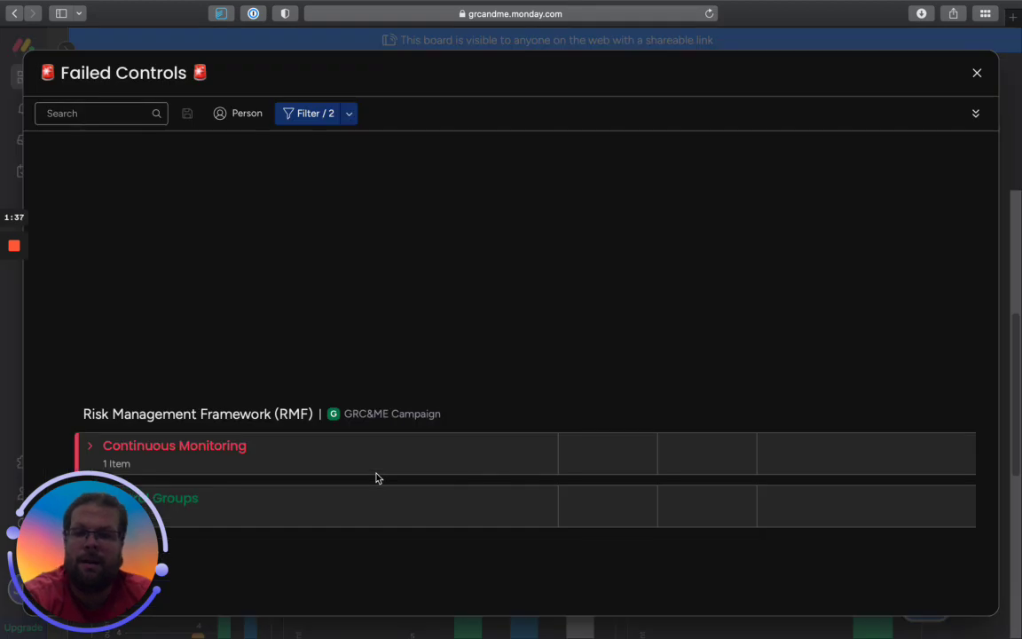
pyautogui.moveTo(105, 479); pyautogui.dragTo(157, 241)
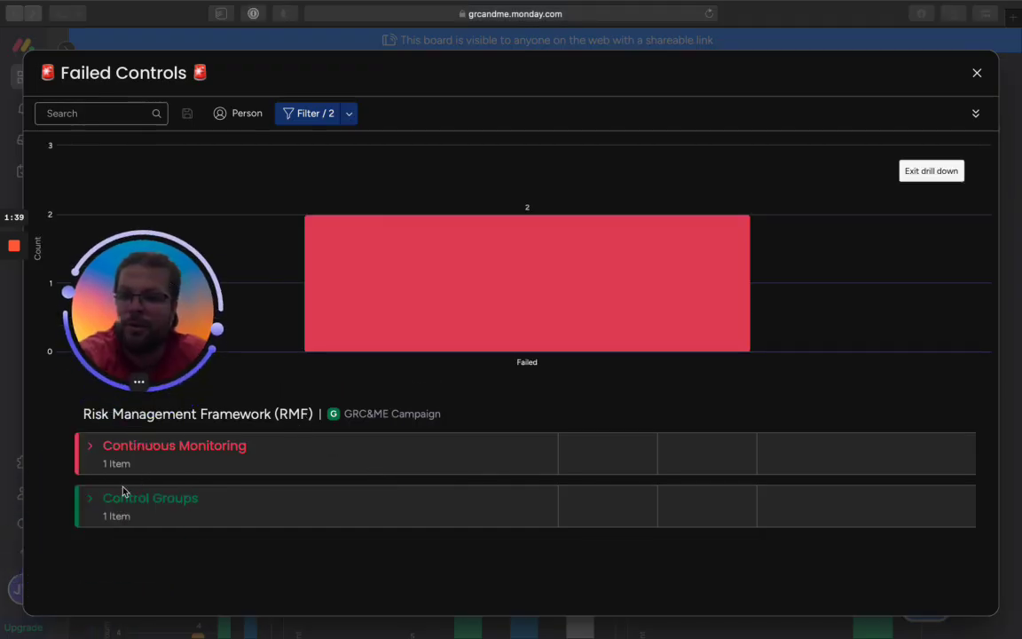
pyautogui.click(90, 450)
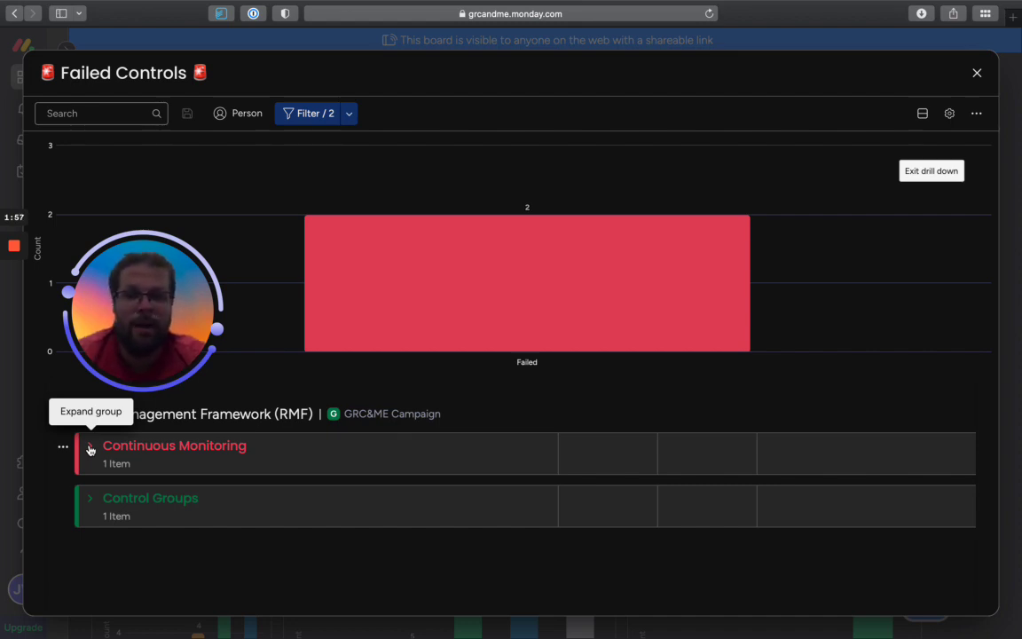
pyautogui.click(191, 466)
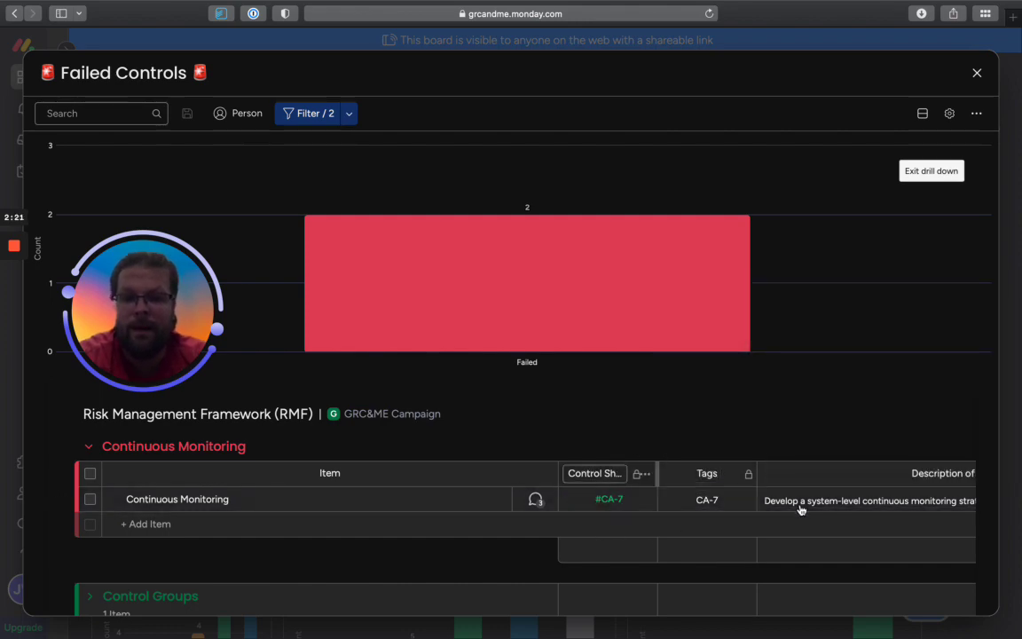
# - Examine the Continuous Monitoring item's control description, discussion text and related controls
pyautogui.hscroll(4, 798, 508)
pyautogui.hscroll(5, 737, 503)
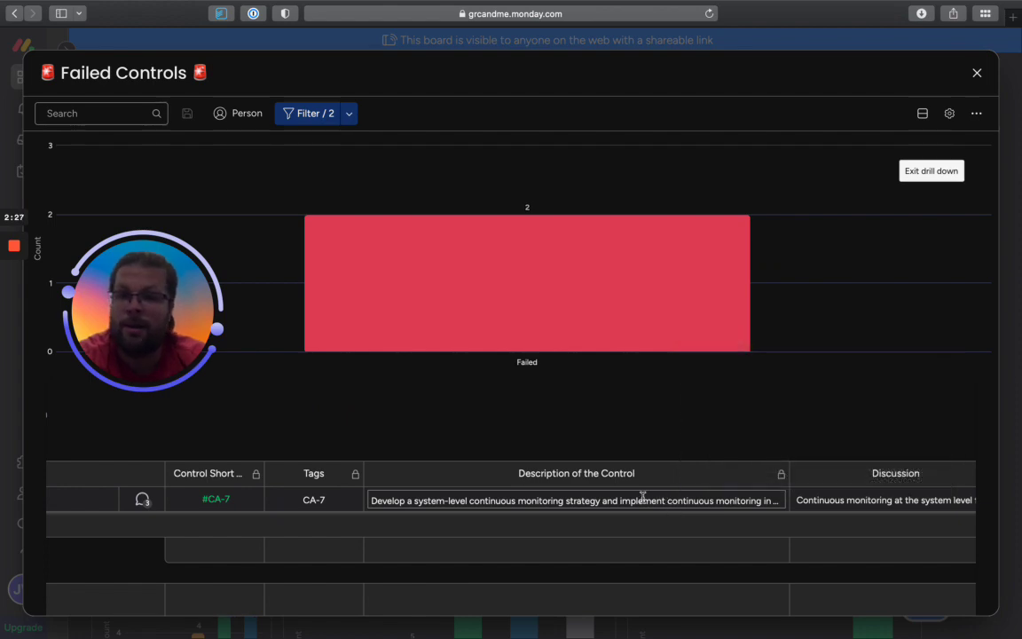
pyautogui.hscroll(3, 643, 498)
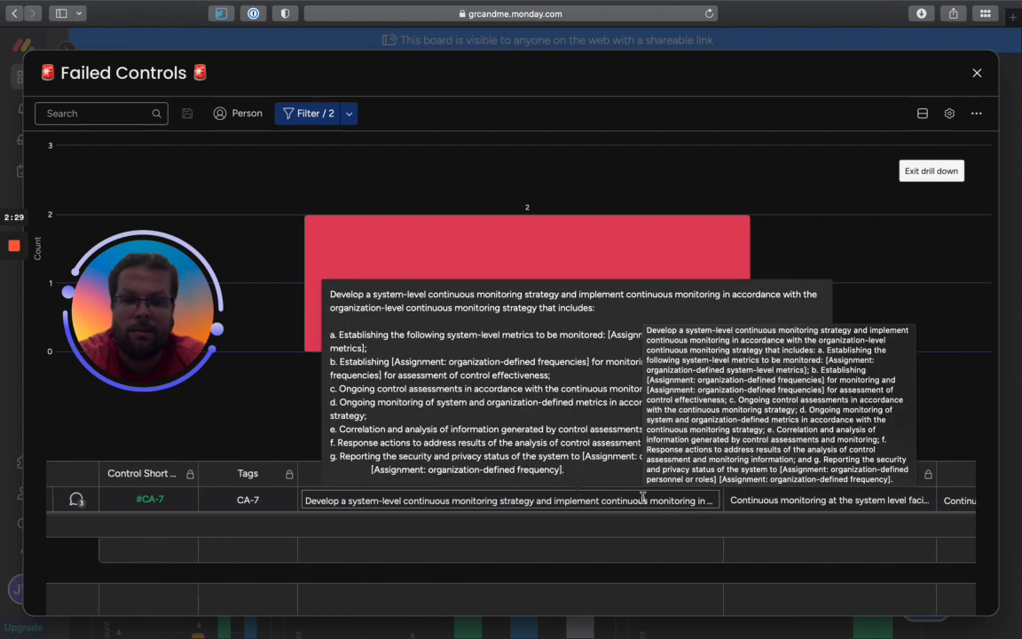
pyautogui.hscroll(2, 750, 503)
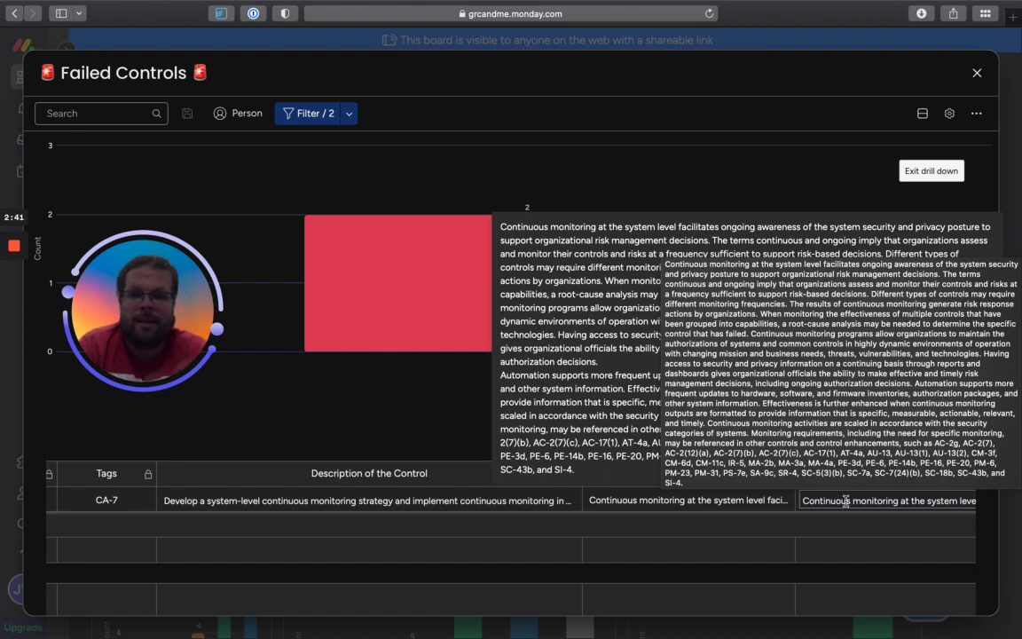
pyautogui.hscroll(5, 845, 501)
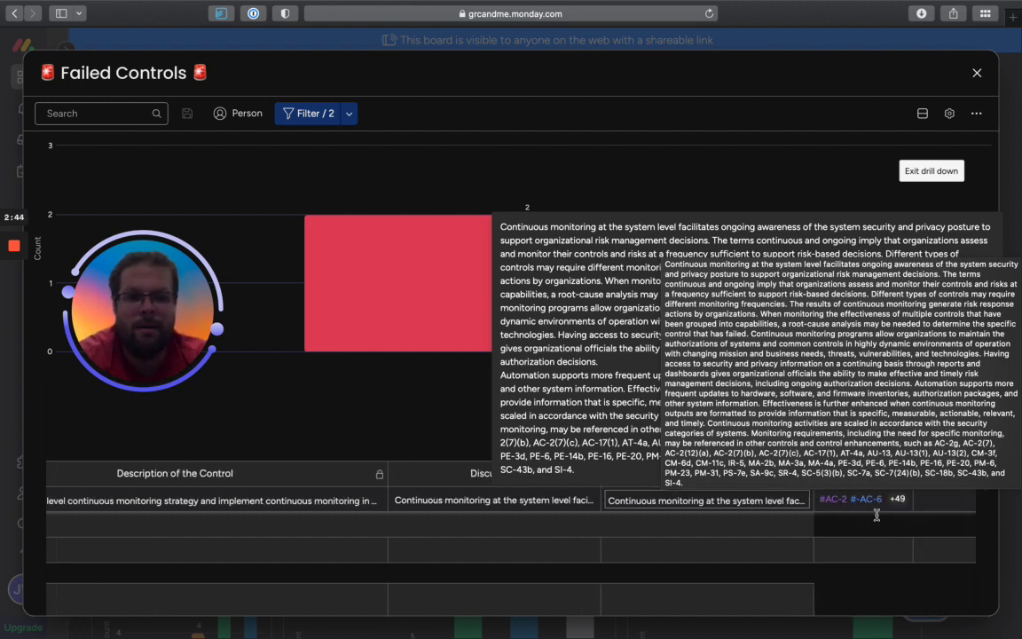
pyautogui.hscroll(5, 877, 505)
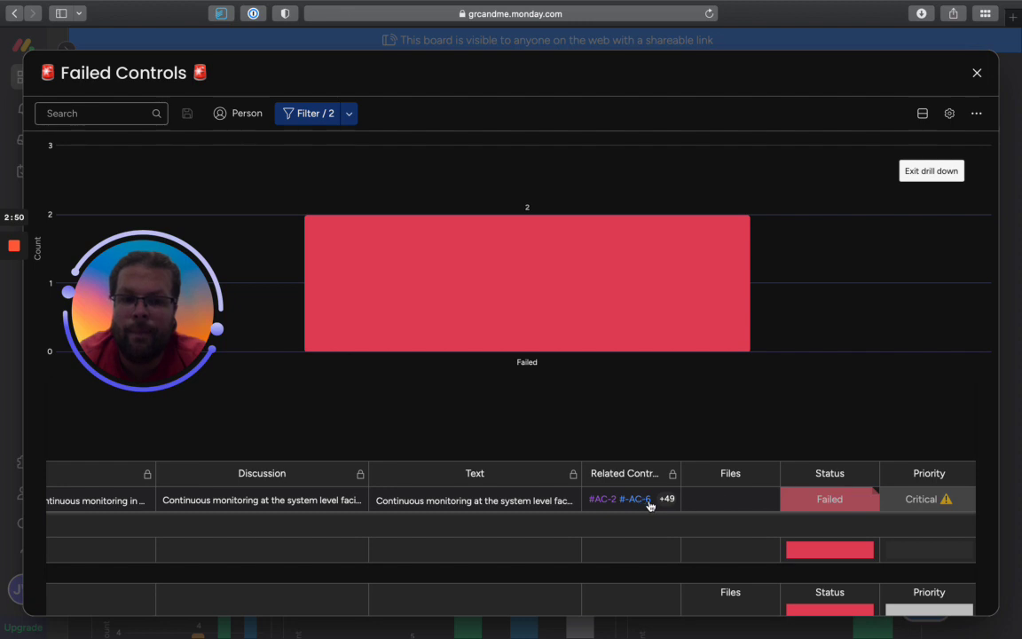
pyautogui.moveTo(605, 504)
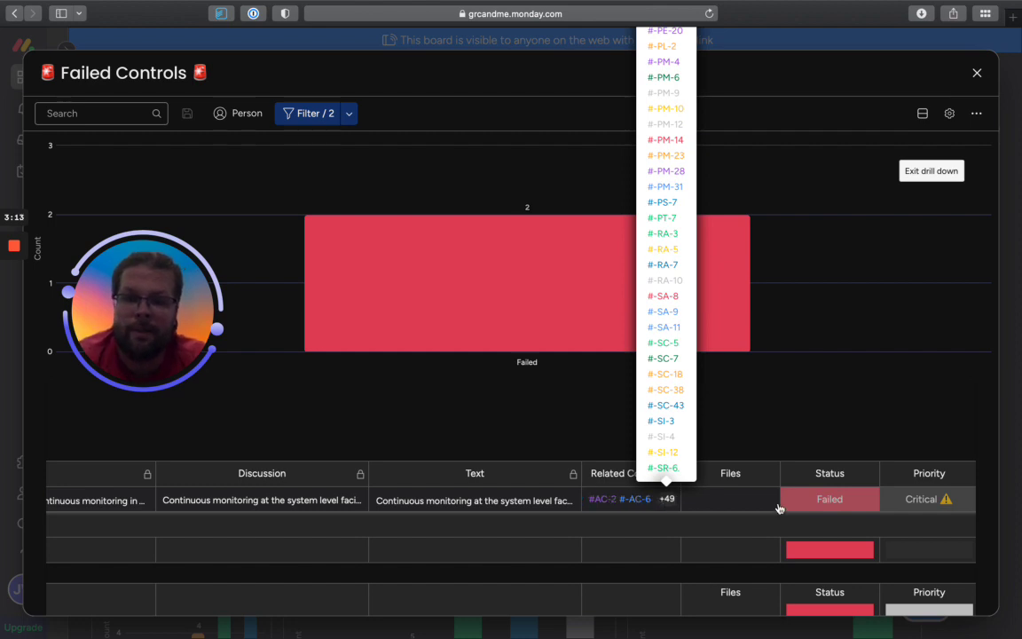
# - Examine the Continuous Monitoring item's status, priority, requirements, estimate, design, implementation, project timeline and responsible teams
pyautogui.hscroll(4, 777, 510)
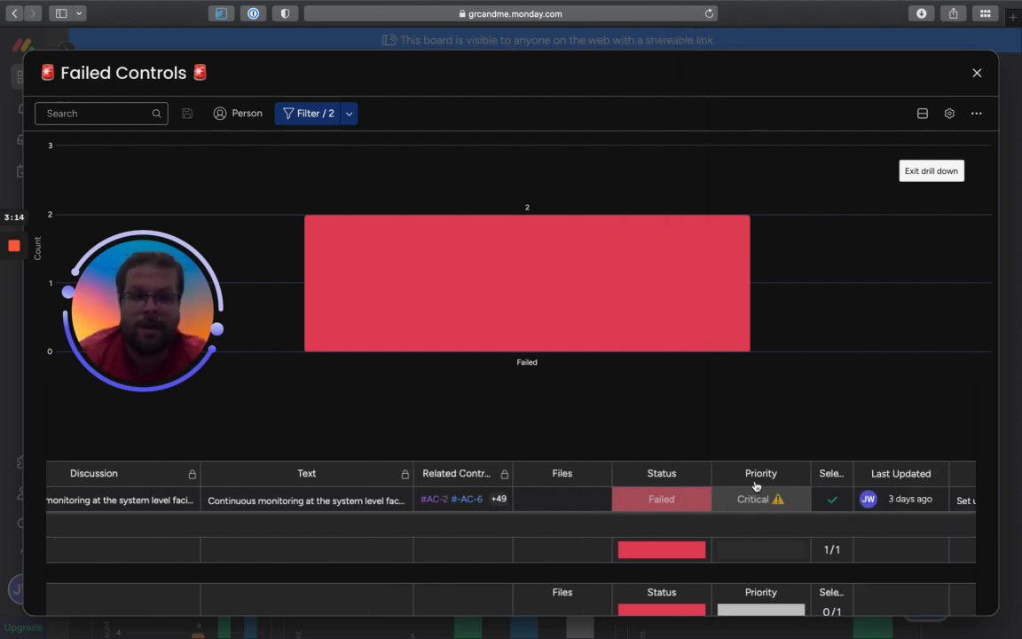
pyautogui.hscroll(1, 753, 497)
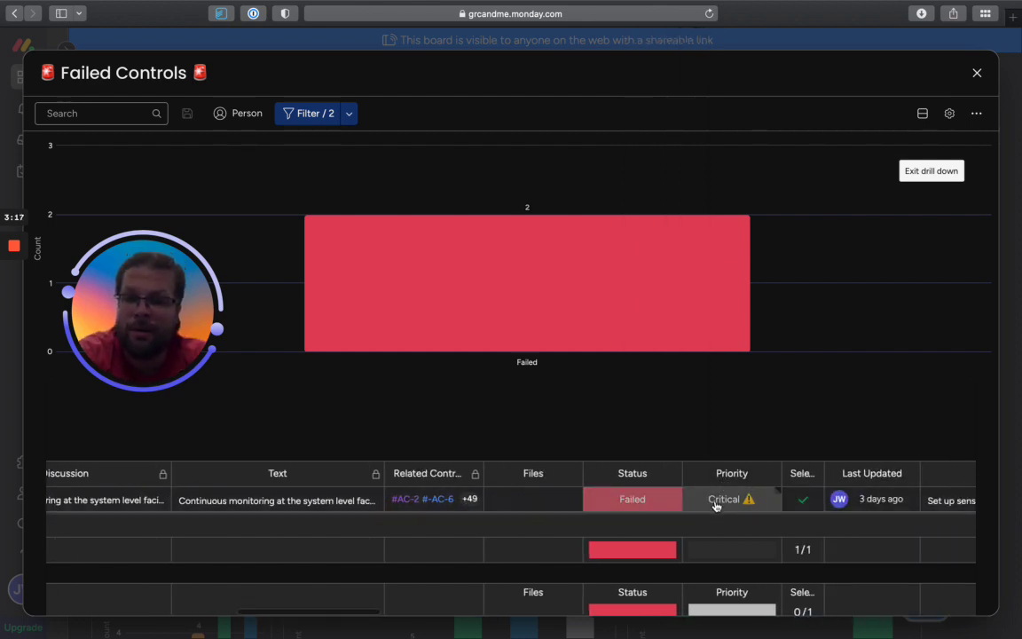
pyautogui.hscroll(3, 801, 507)
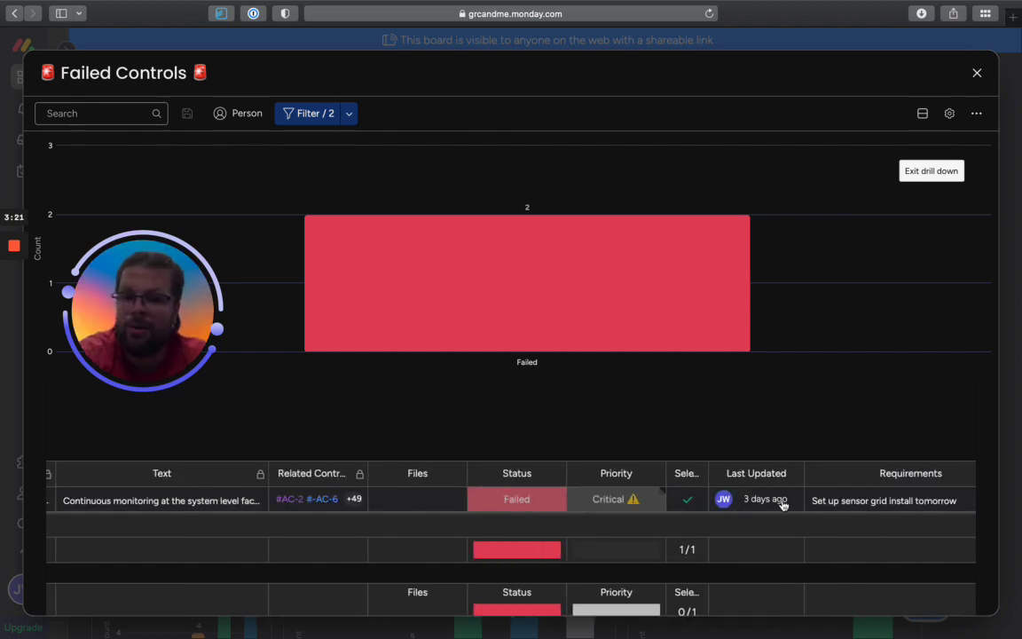
pyautogui.hscroll(5, 755, 505)
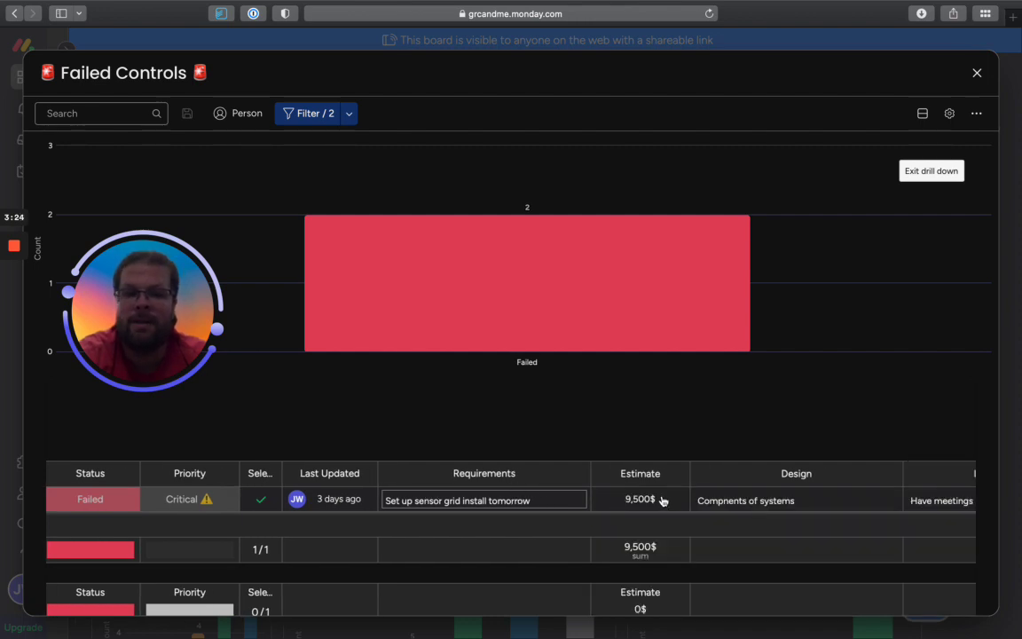
pyautogui.hscroll(5, 664, 499)
pyautogui.hscroll(5, 430, 490)
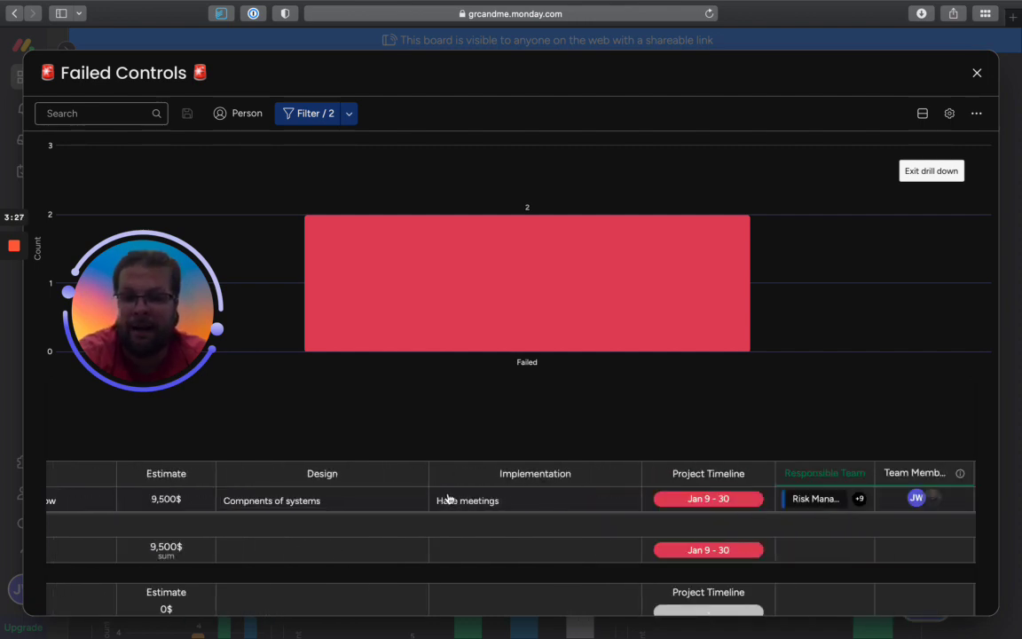
pyautogui.hscroll(3, 621, 499)
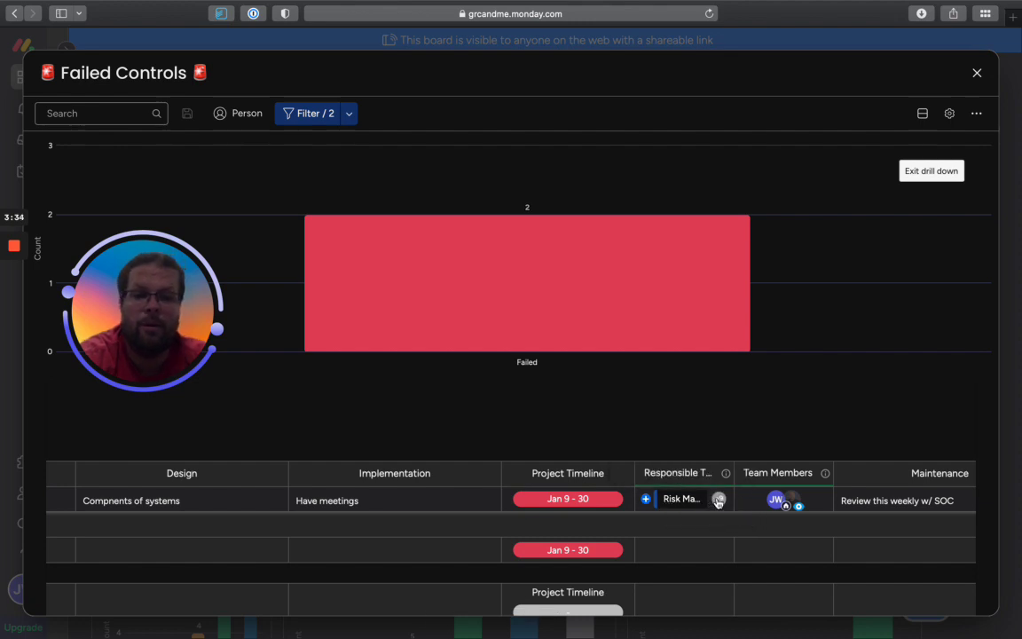
pyautogui.moveTo(719, 503)
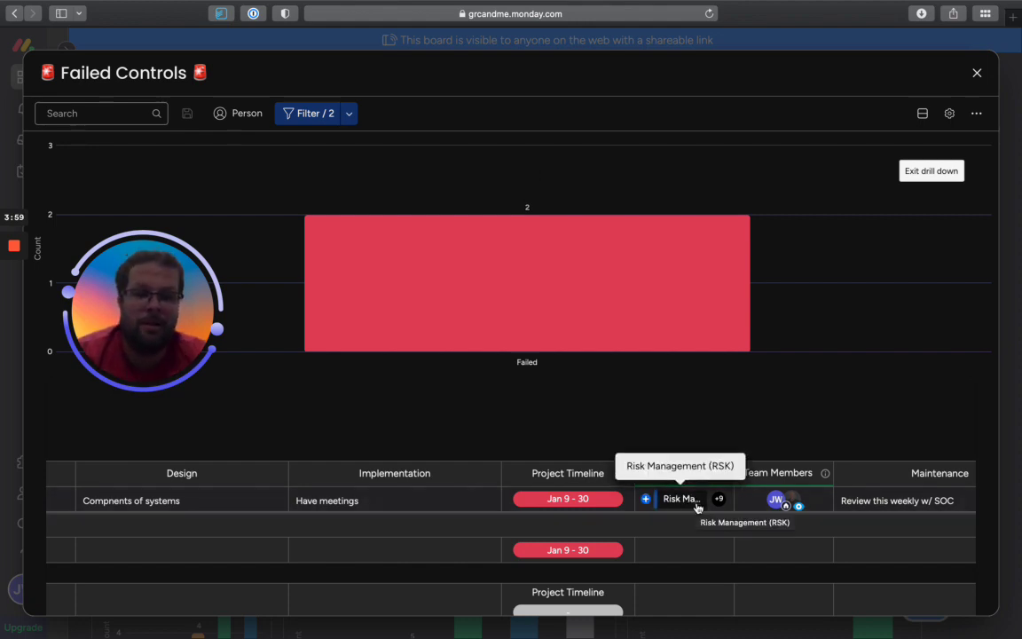
# - Check the Maintenance note, Review Date and Item ID of the Continuous Monitoring item
pyautogui.hscroll(5, 698, 507)
pyautogui.scroll(-2, 692, 506)
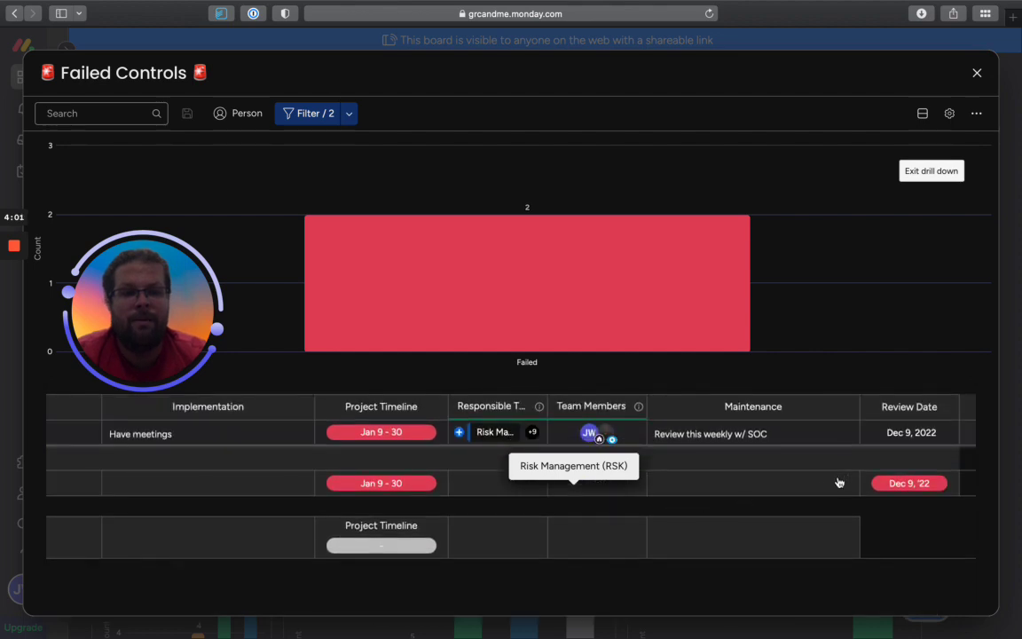
pyautogui.click(759, 436)
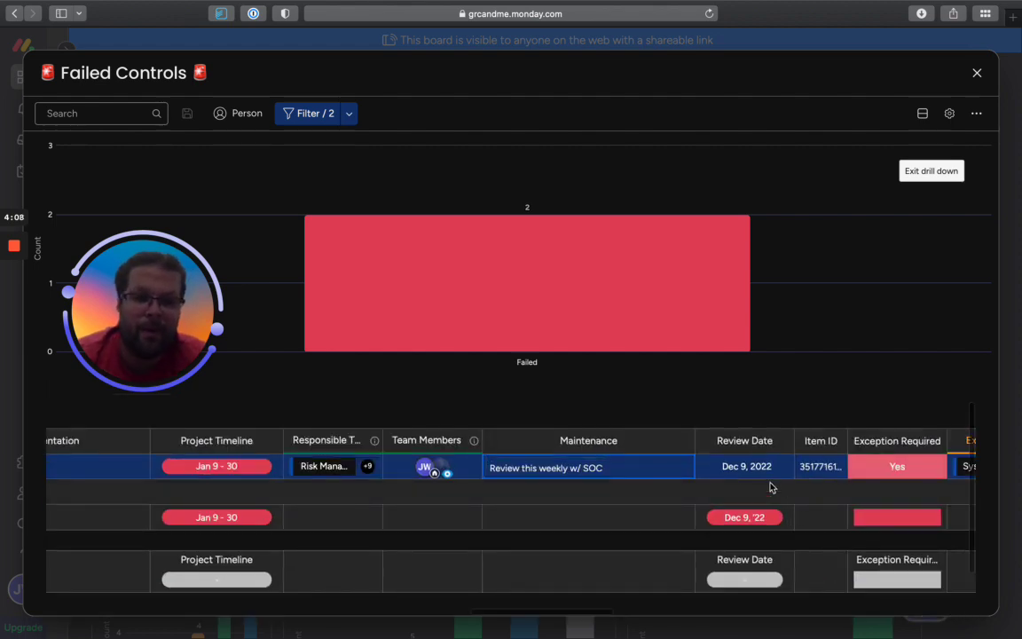
pyautogui.rightClick(754, 471)
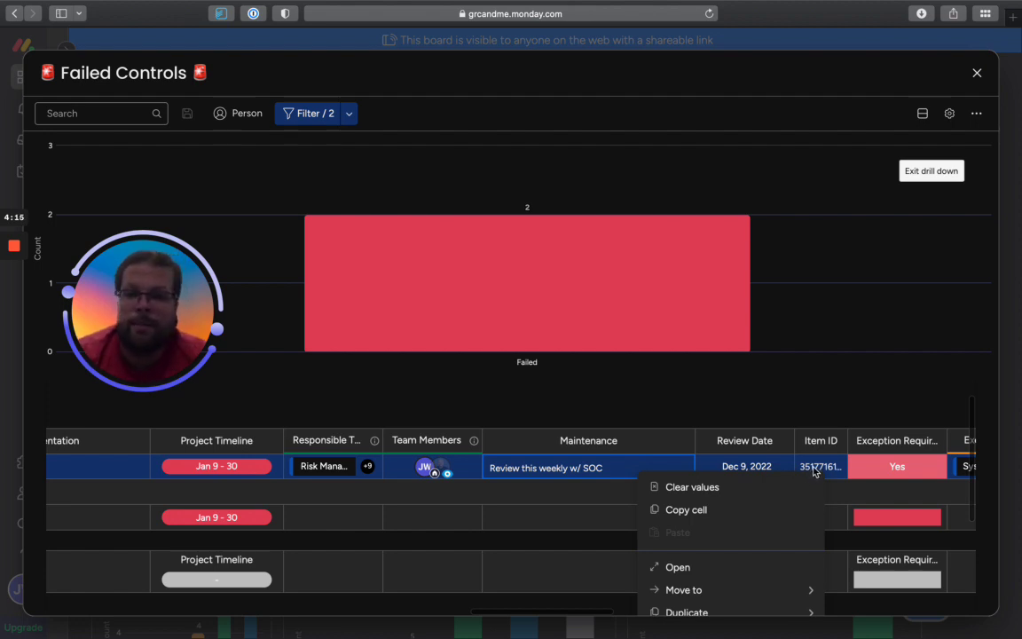
pyautogui.scroll(-2, 842, 395)
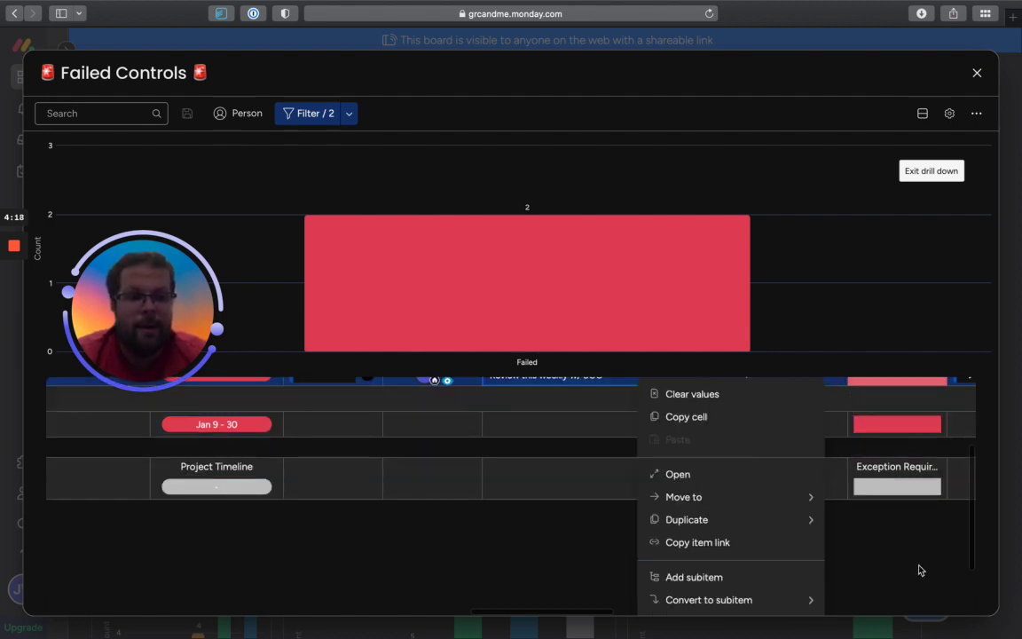
pyautogui.click(908, 413)
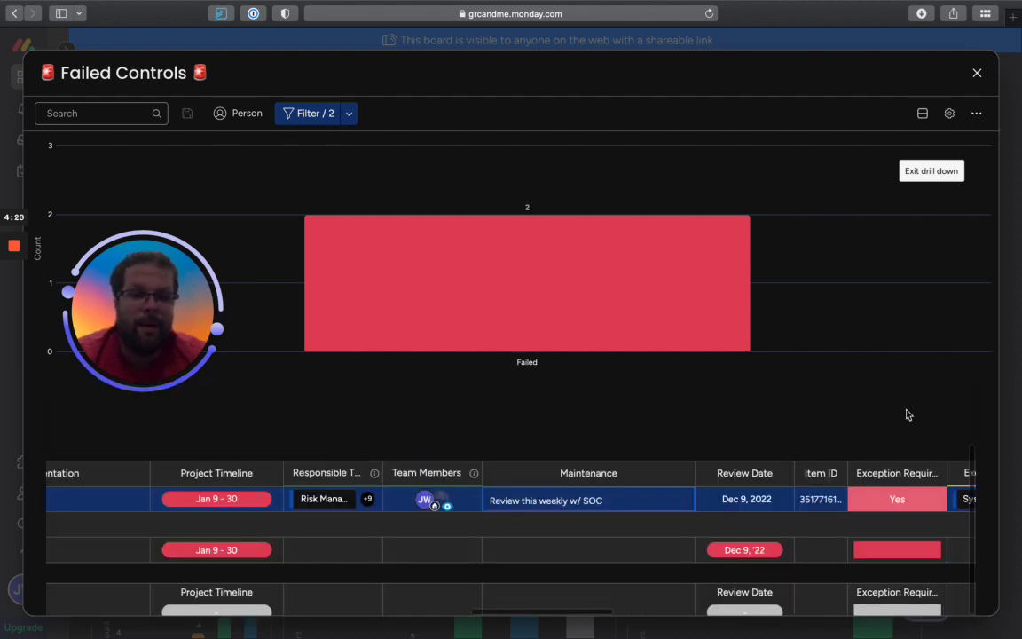
# - Examine the item's exception details, CSF group, impact to the process, and responsible, accountable and consulted teams
pyautogui.scroll(-2, 908, 413)
pyautogui.hscroll(3, 907, 412)
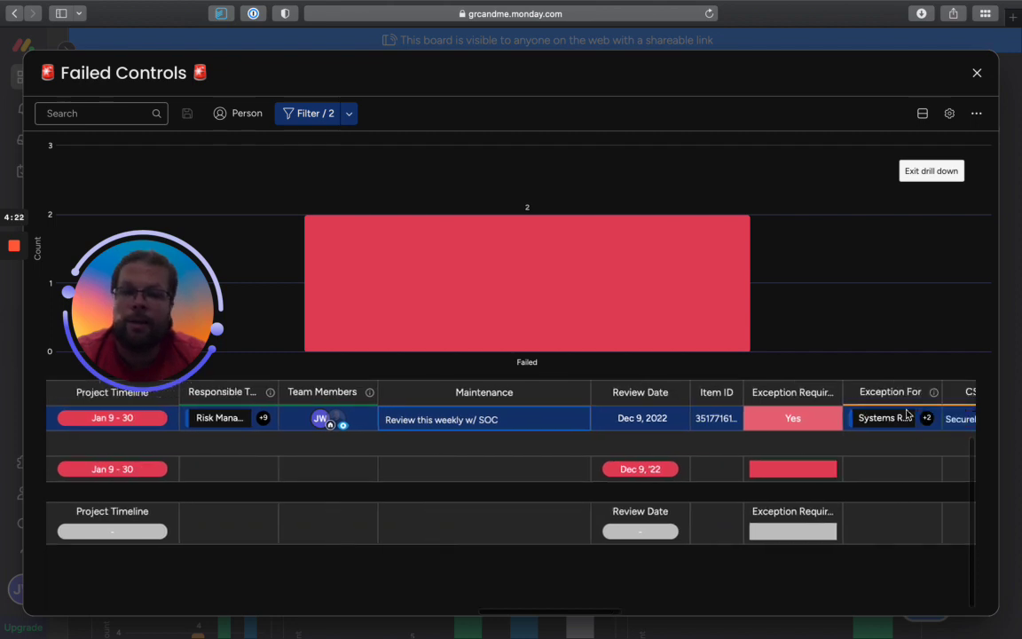
pyautogui.hscroll(-1, 753, 423)
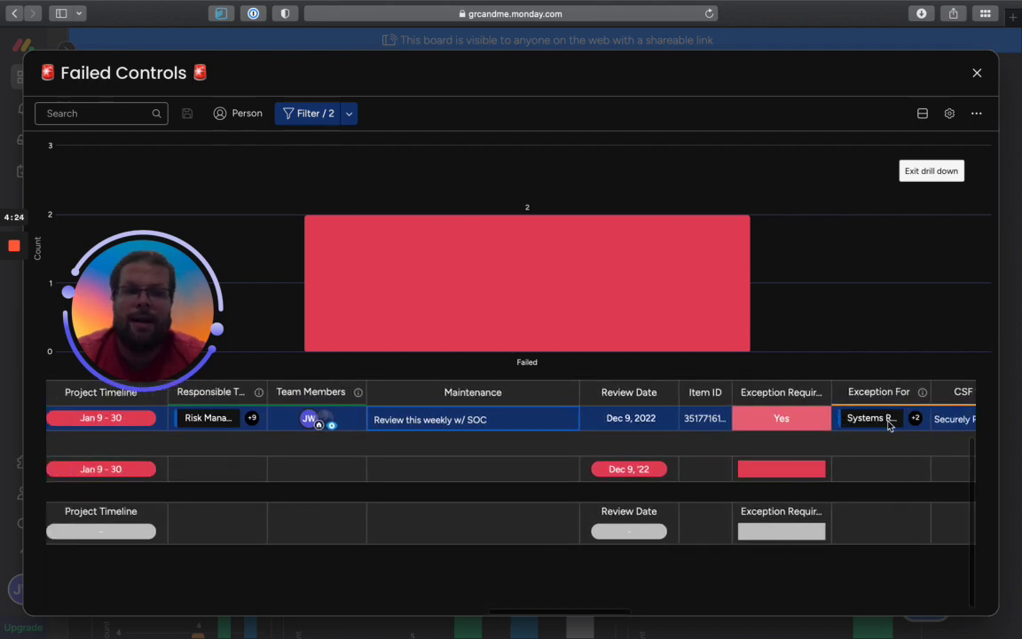
pyautogui.hscroll(3, 888, 422)
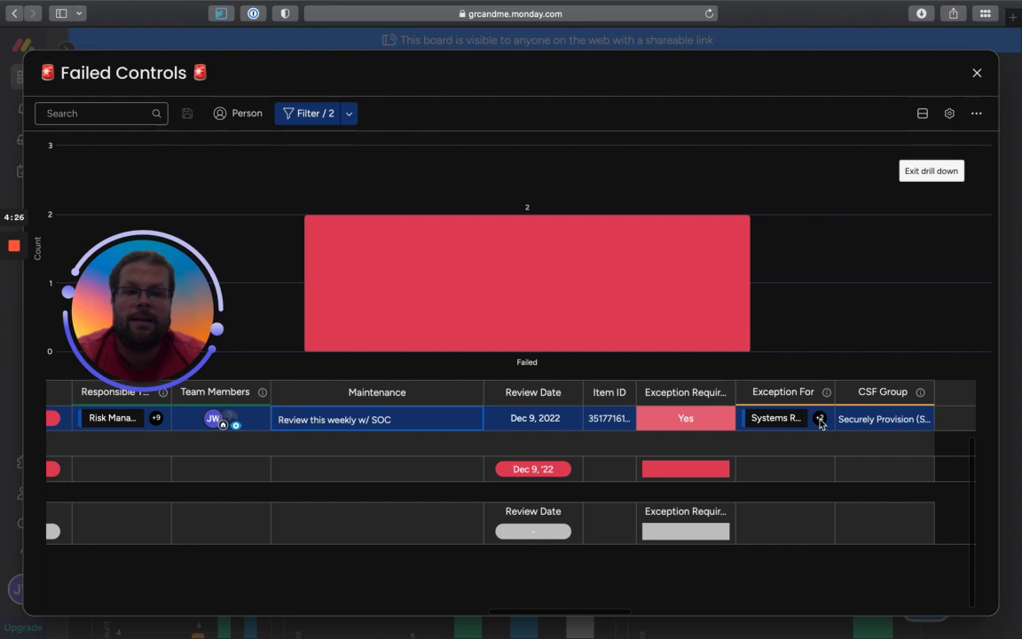
pyautogui.hscroll(3, 674, 417)
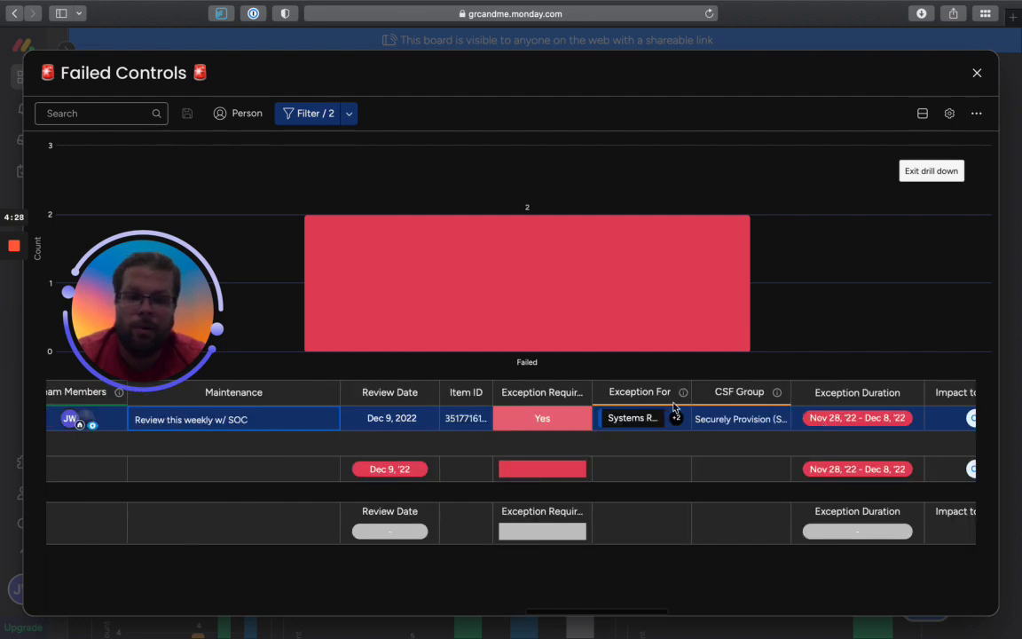
pyautogui.hscroll(3, 676, 419)
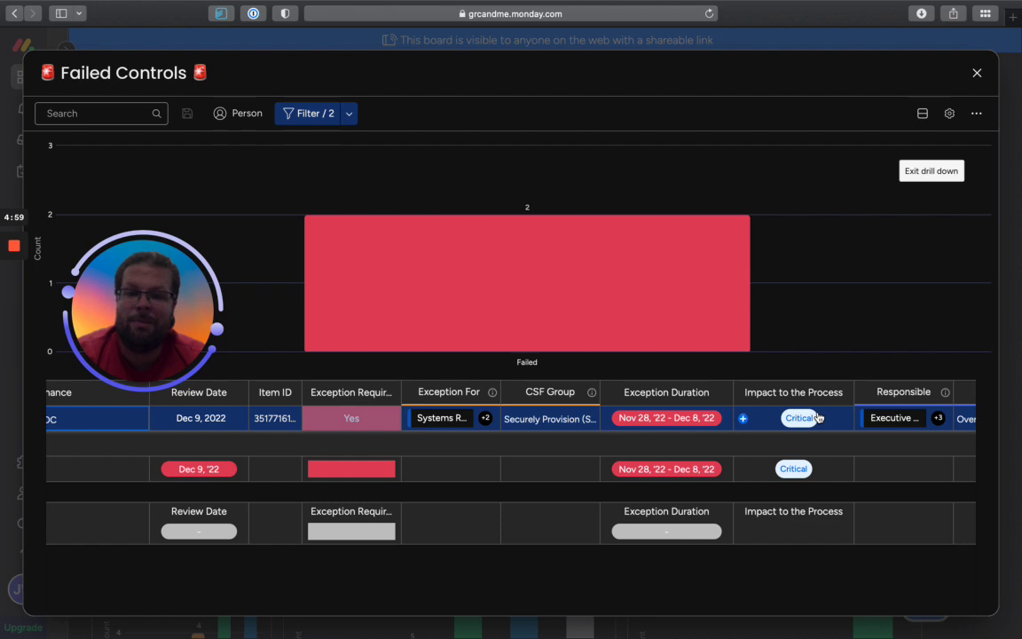
pyautogui.hscroll(5, 818, 418)
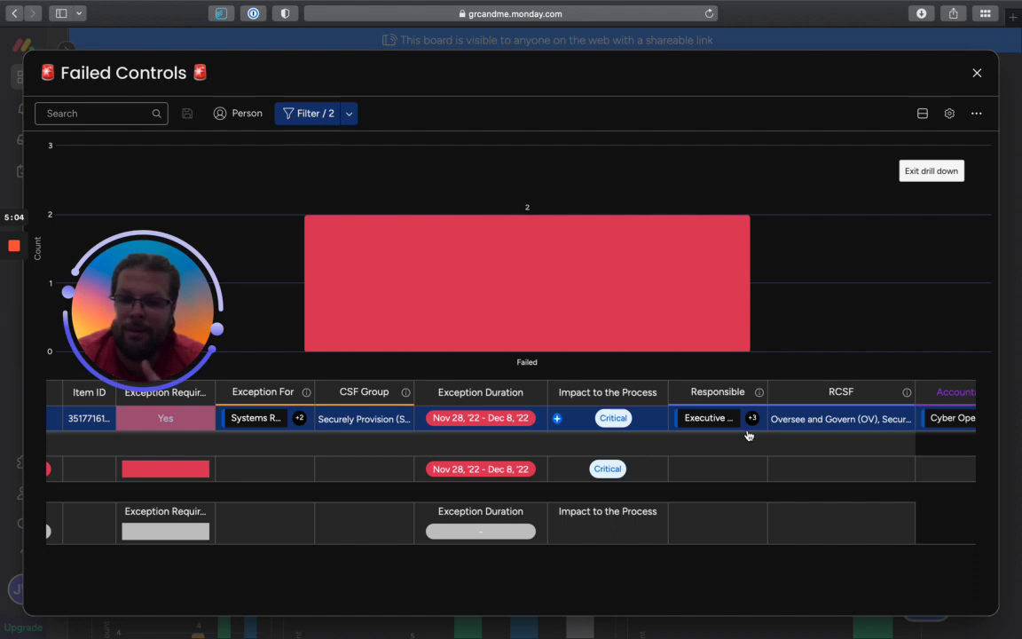
pyautogui.hscroll(8, 749, 435)
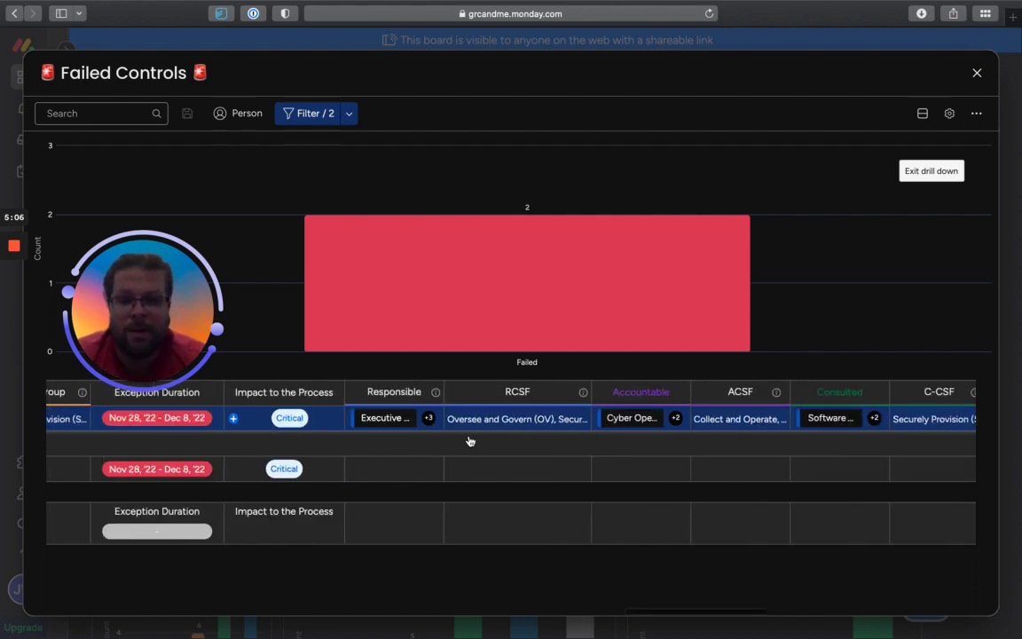
pyautogui.hscroll(1, 405, 404)
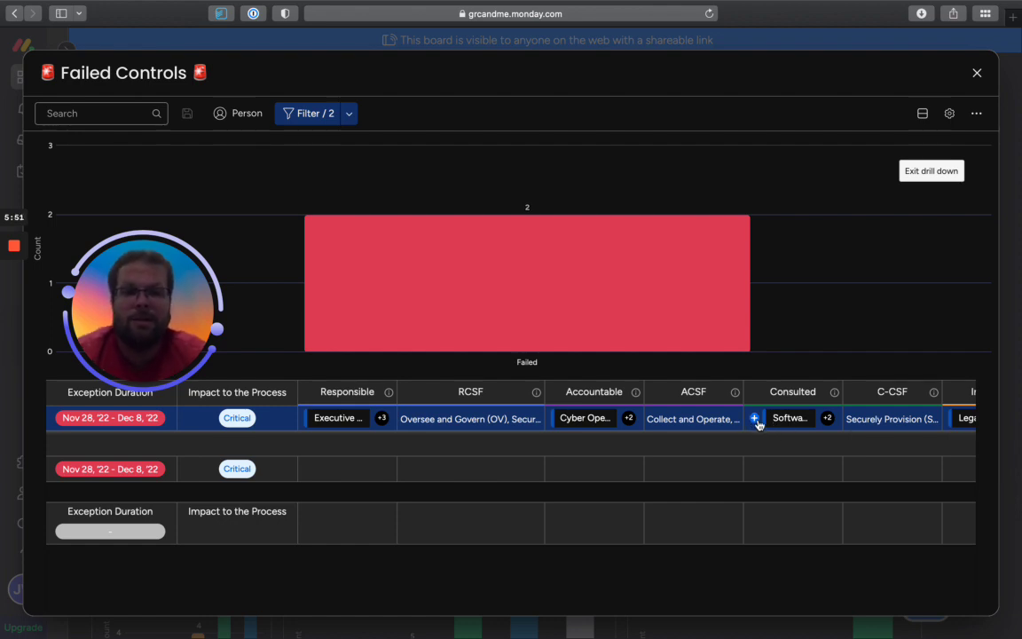
# - Add Data Administration (DTA) from the Operate and Maintain (OM) group to the Continuous Monitoring item's Consulted teams
pyautogui.click(756, 419)
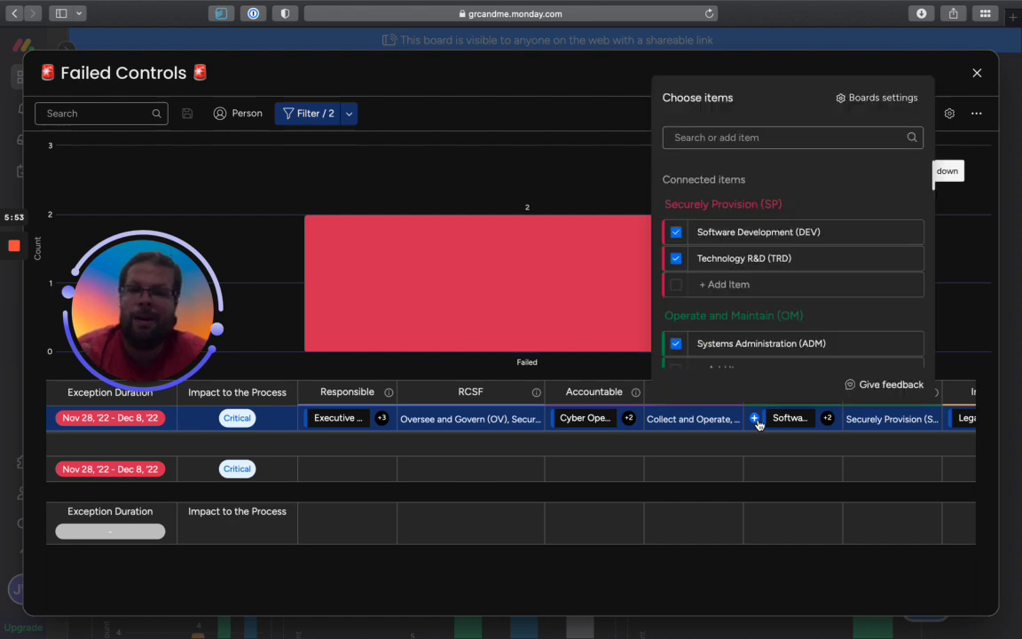
pyautogui.click(718, 137)
pyautogui.scroll(-5, 760, 222)
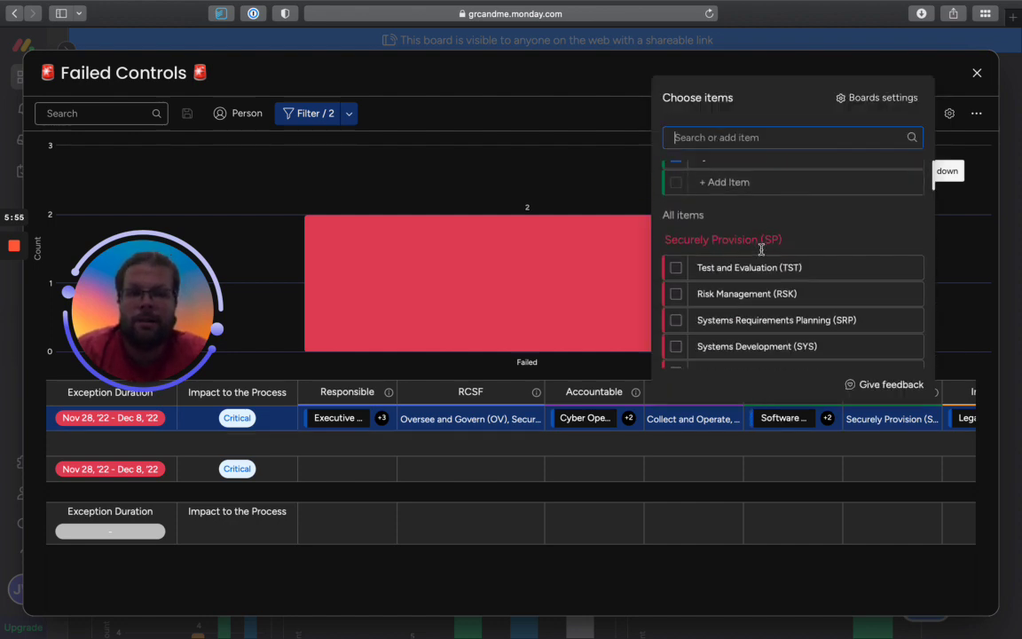
pyautogui.scroll(-3, 762, 253)
pyautogui.scroll(2, 755, 293)
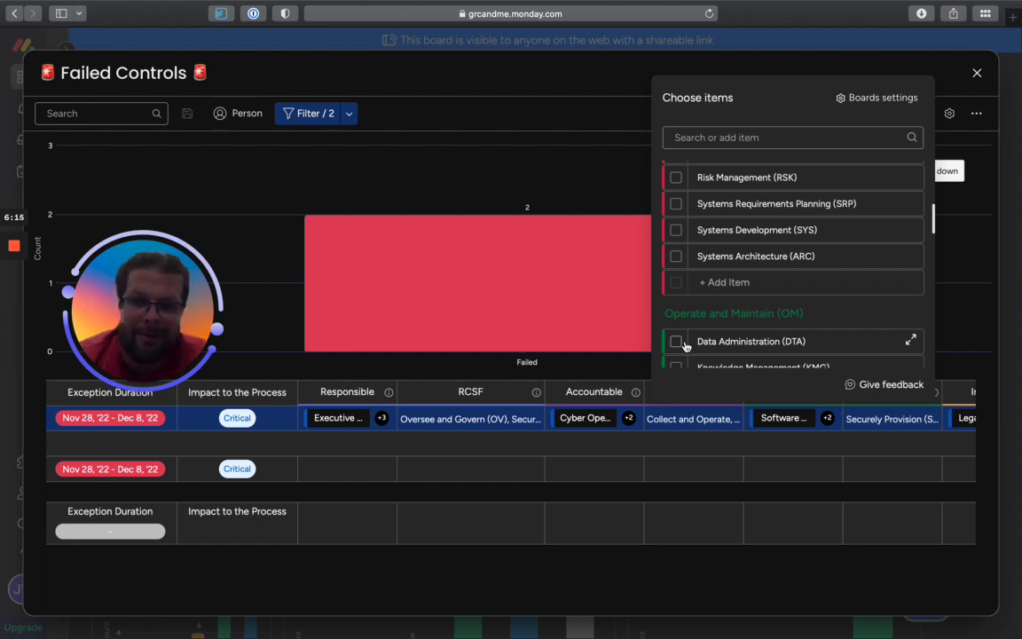
pyautogui.click(684, 344)
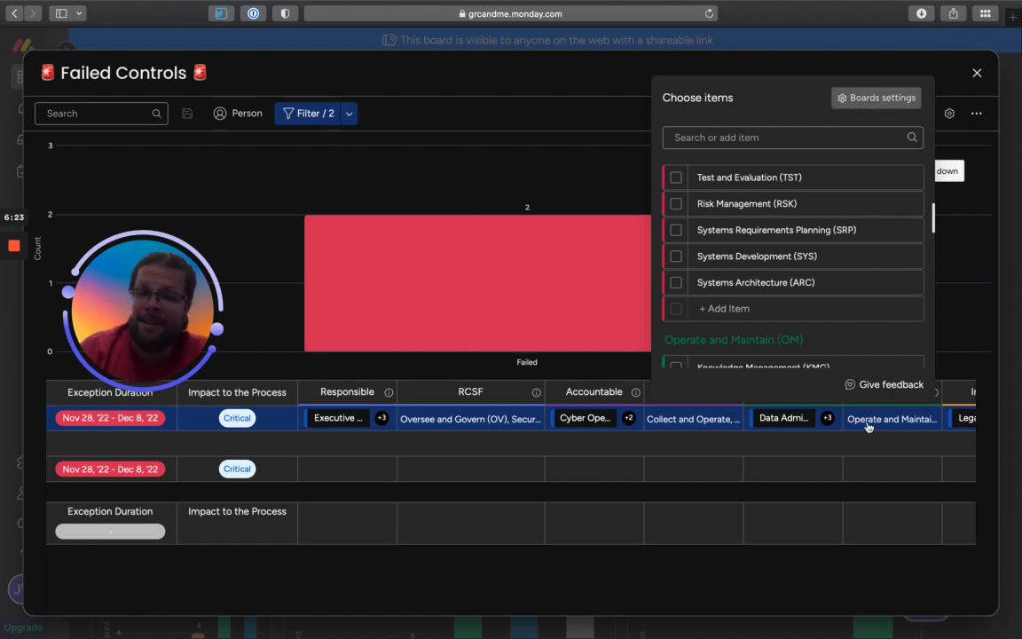
pyautogui.click(869, 96)
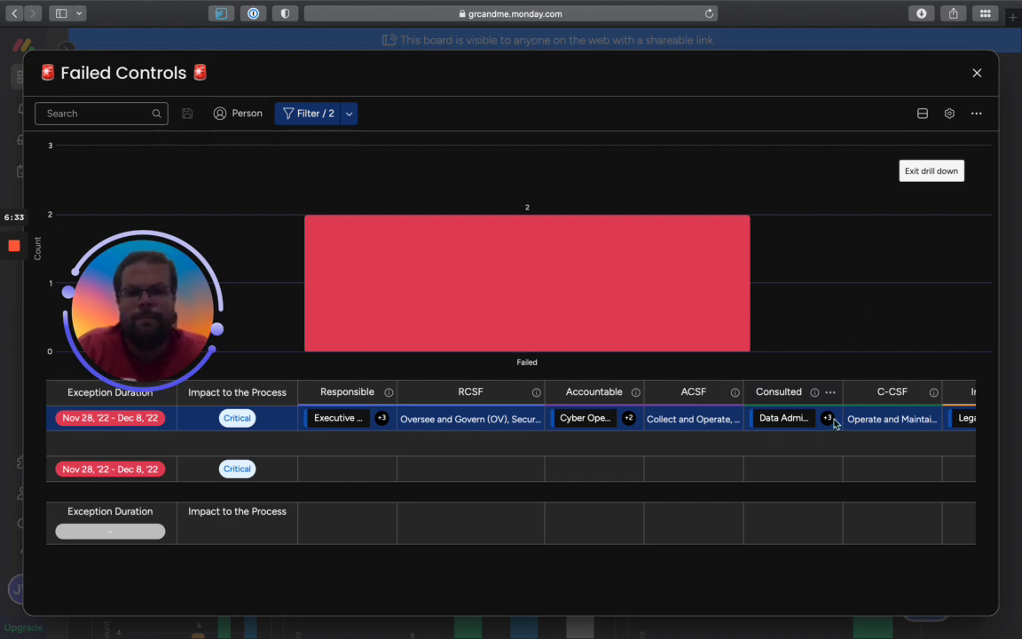
# - Examine the item's informed teams, visibility, alerting, detection, telemetry, signals and components
pyautogui.hscroll(10, 834, 424)
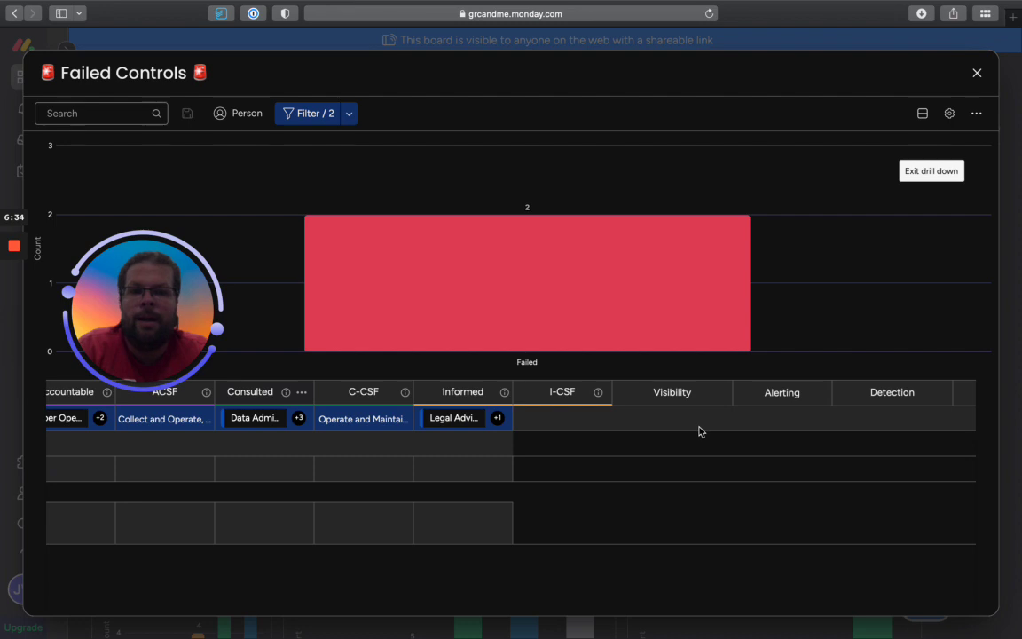
pyautogui.hscroll(5, 700, 431)
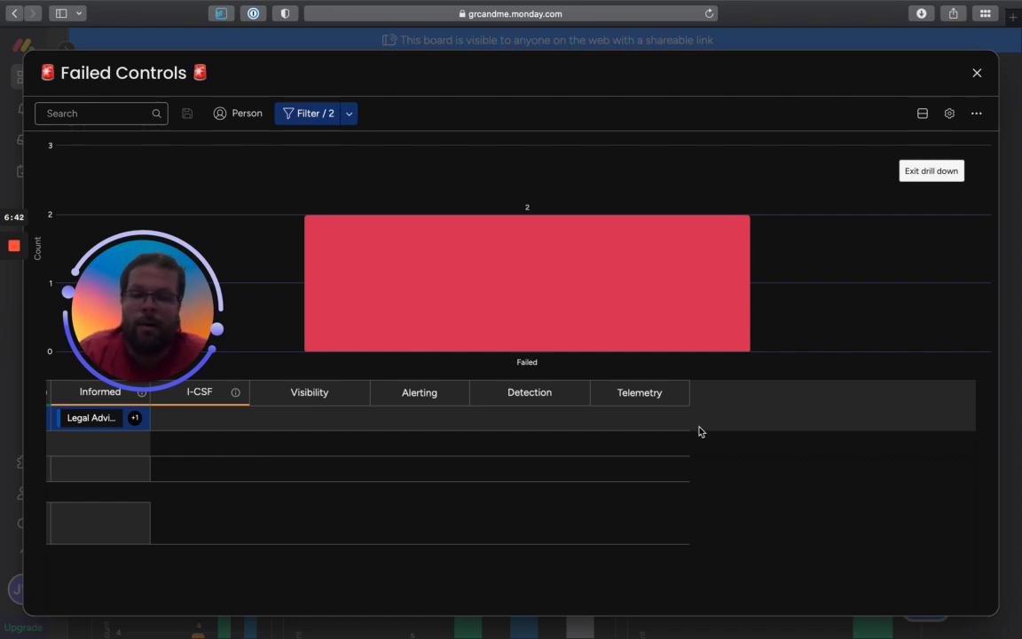
pyautogui.hscroll(2, 700, 431)
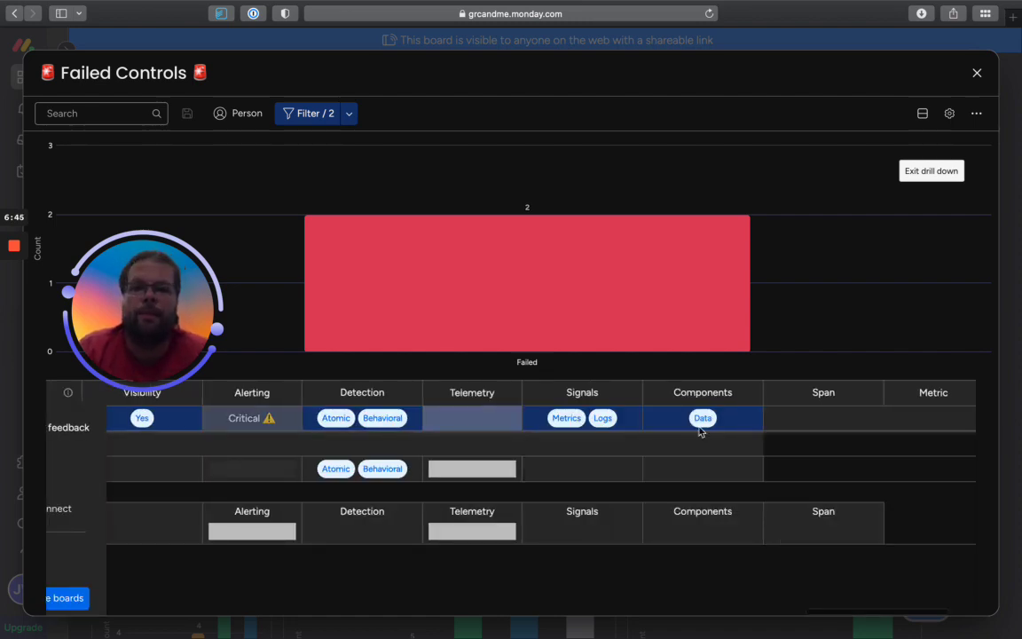